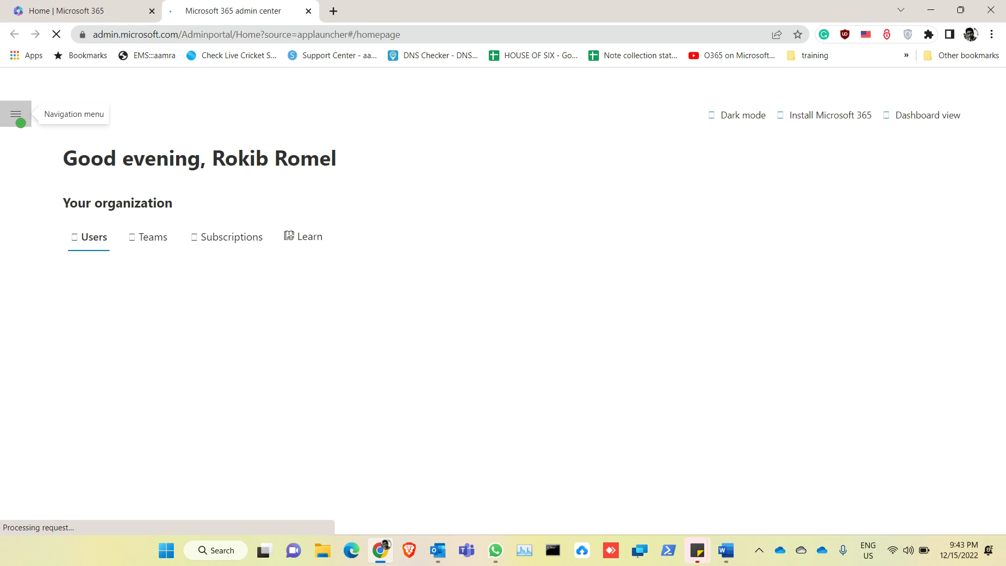
# - Go to Active users and open the details panel of the Office 365 E3 licensed user
pyautogui.click(20, 121)
pyautogui.click(57, 177)
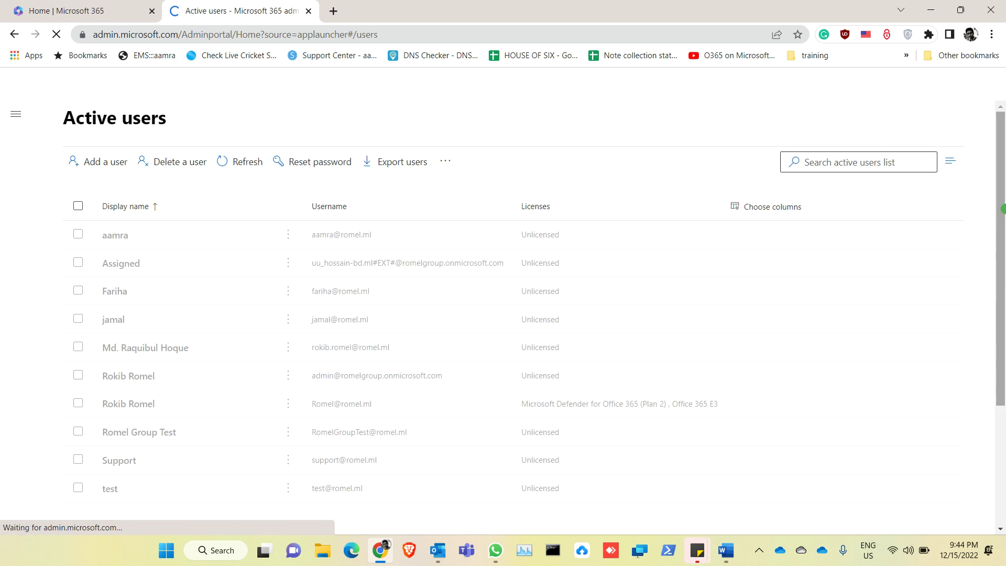
pyautogui.moveTo(1001, 224); pyautogui.dragTo(1001, 283)
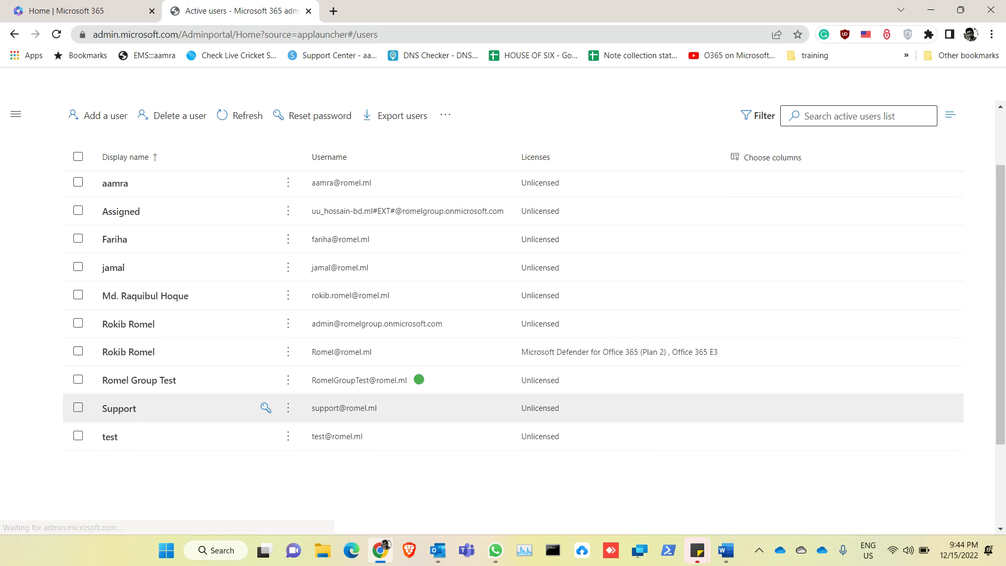
pyautogui.click(136, 352)
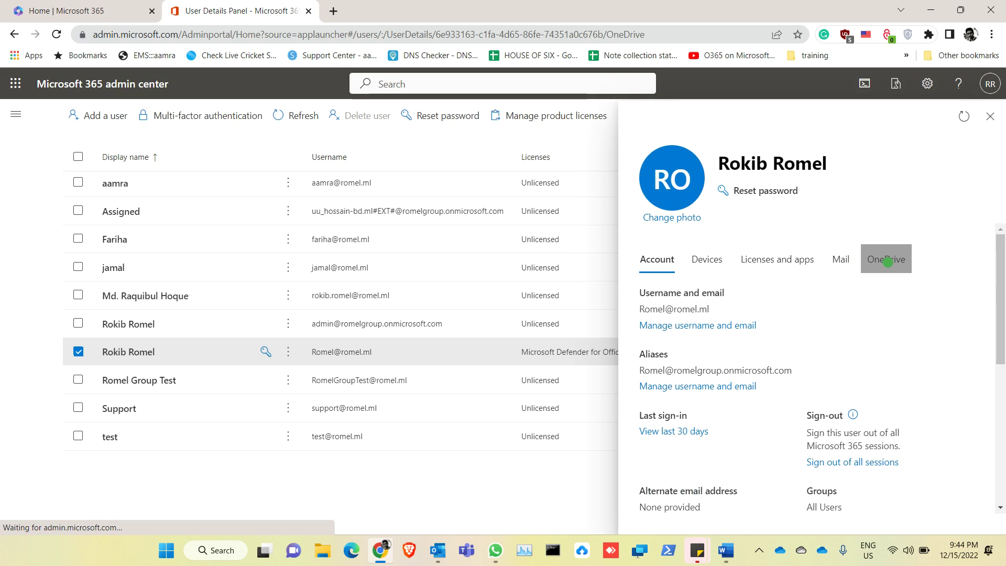
# - On the user's OneDrive tab, create a link to their files and open it
pyautogui.click(887, 262)
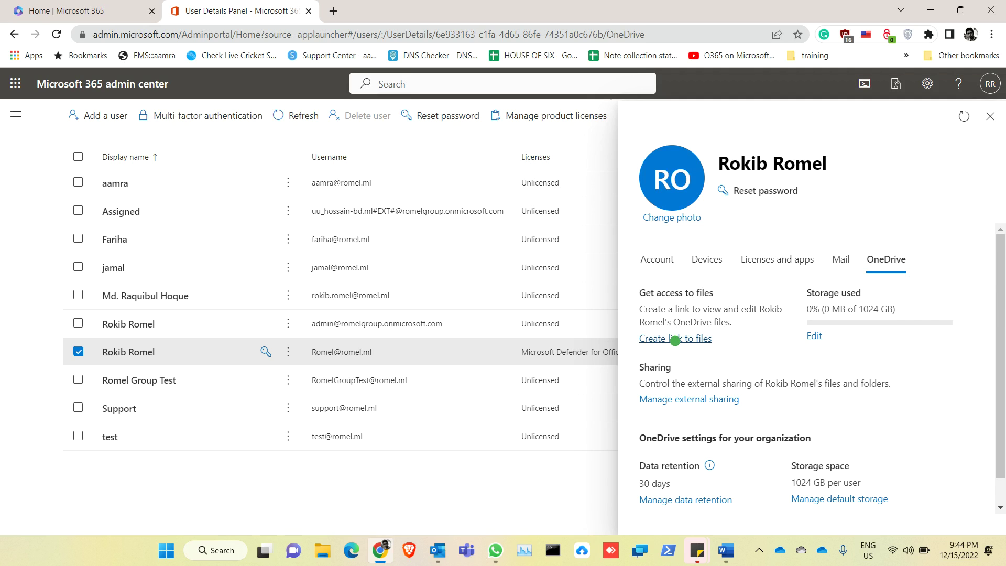
pyautogui.click(676, 339)
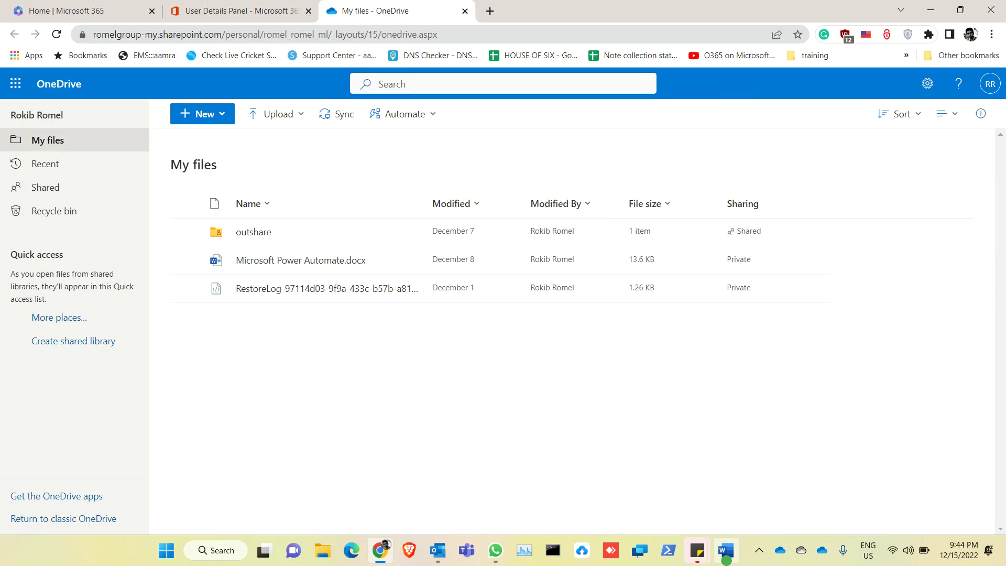
# - Review the solution notes in Word, then return to the user's OneDrive files page
pyautogui.click(726, 559)
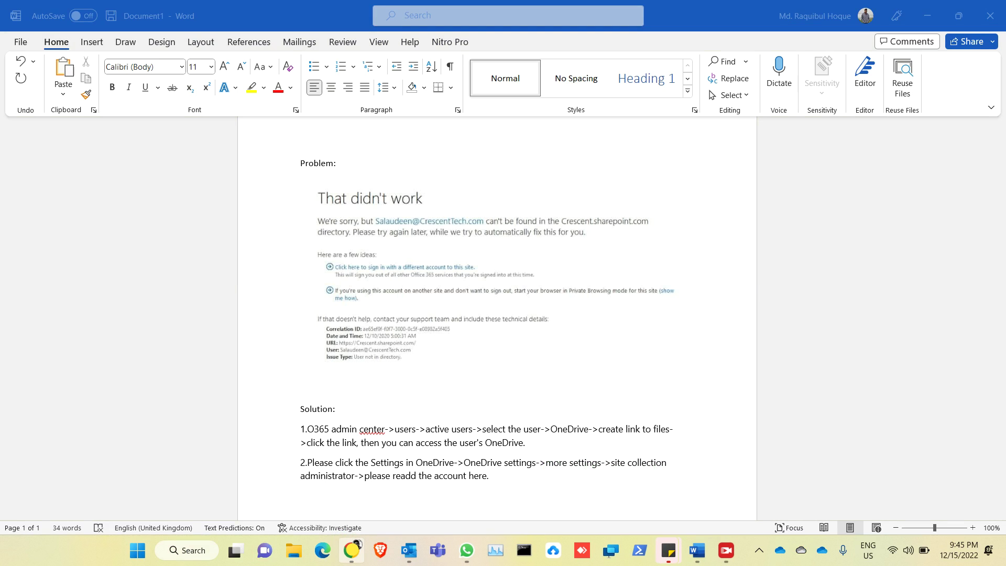
pyautogui.click(351, 550)
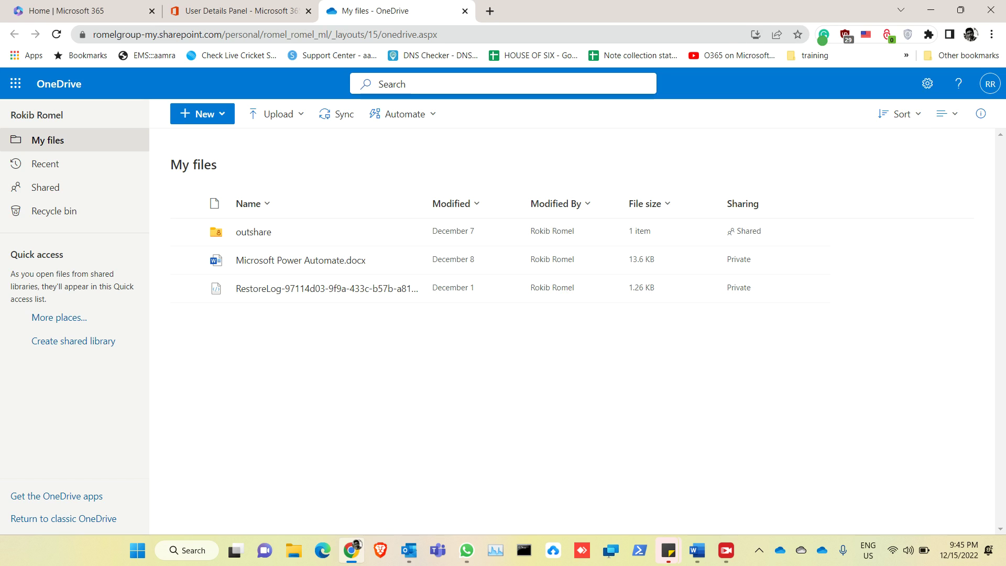
# - Open OneDrive's More Settings to reach the Site collection administrators page
pyautogui.click(928, 82)
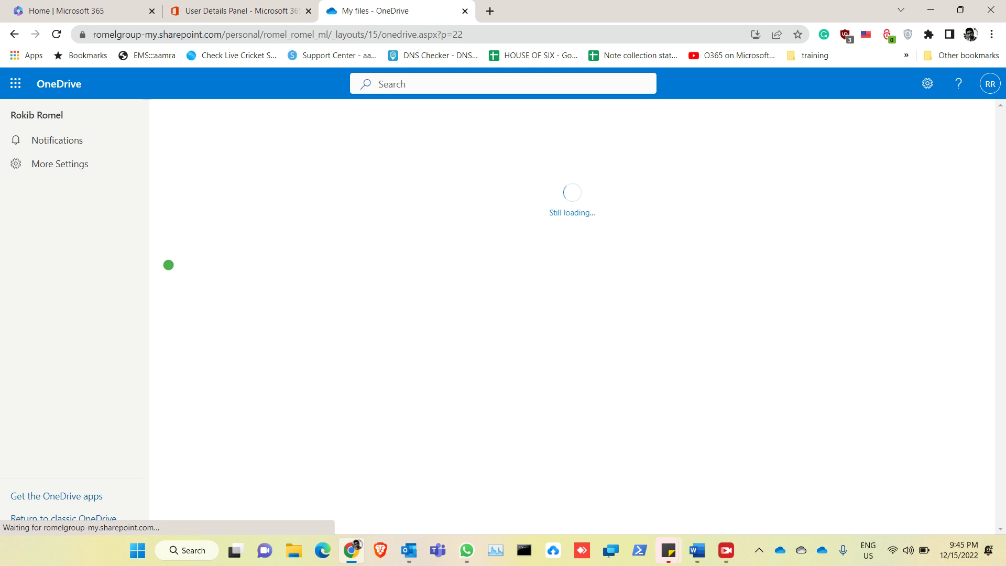
pyautogui.click(64, 171)
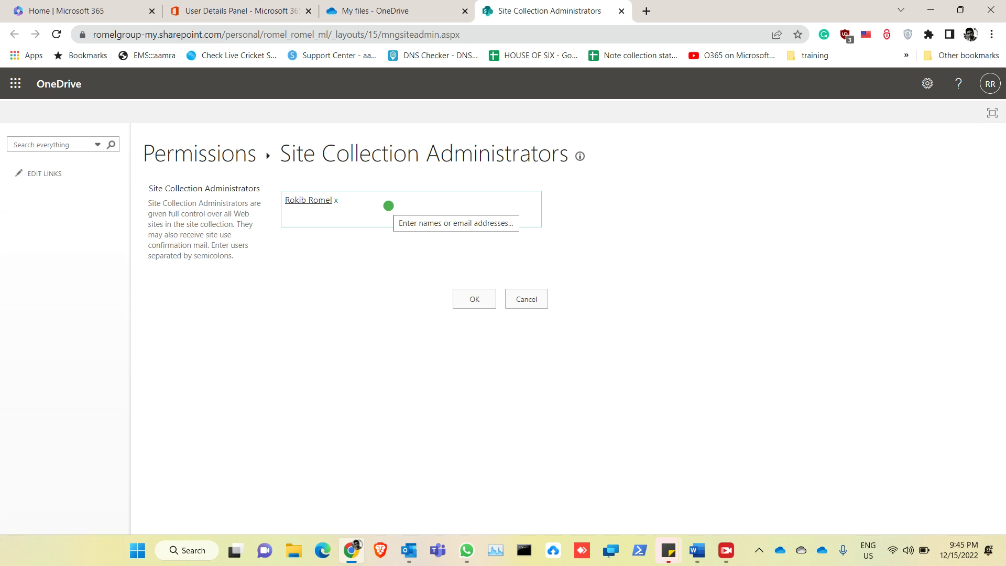
pyautogui.click(389, 206)
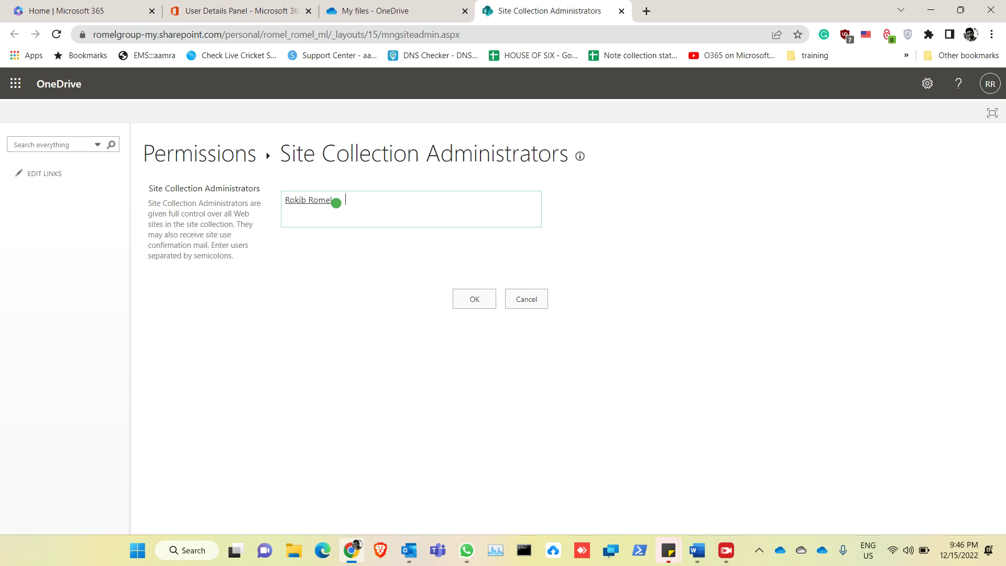
pyautogui.click(336, 203)
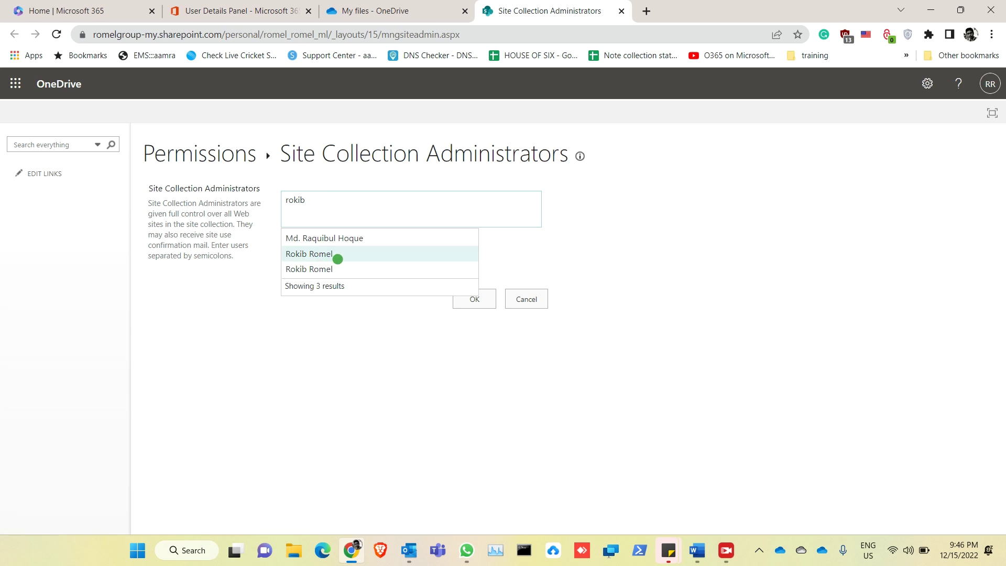
pyautogui.click(342, 268)
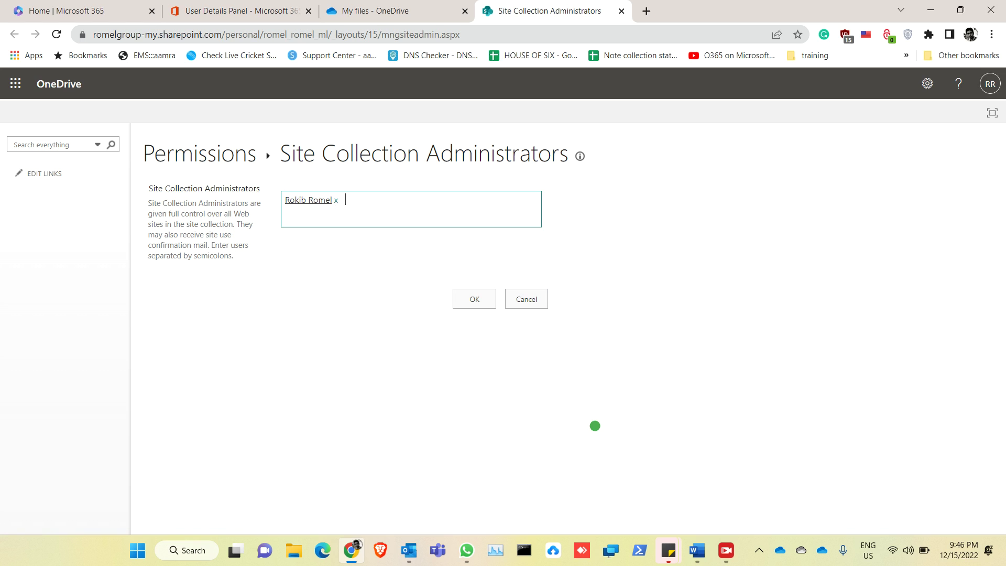
# - Glance at the other browser tab, then bring the Word Document1 notes to the front
pyautogui.click(398, 3)
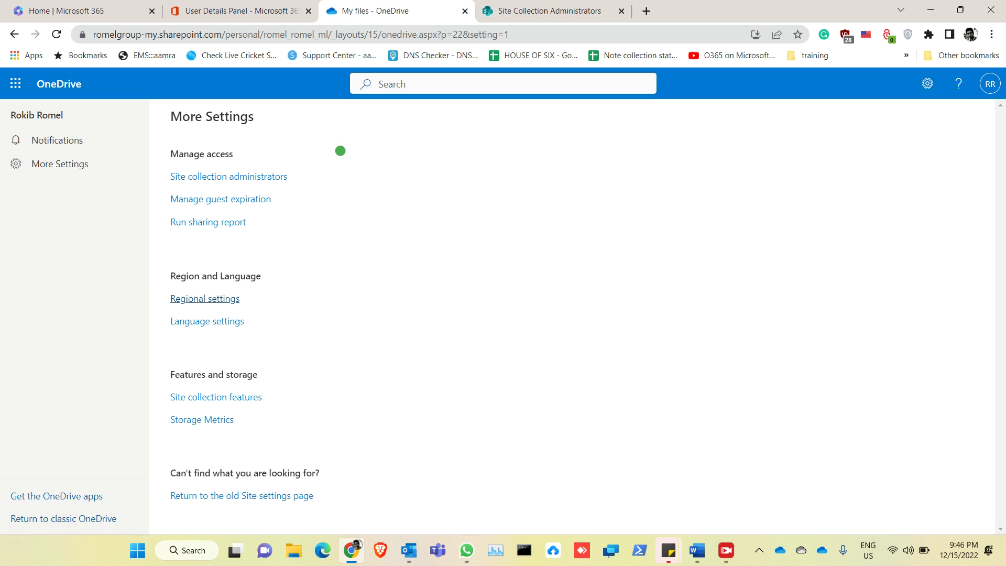
pyautogui.click(550, 10)
pyautogui.click(697, 550)
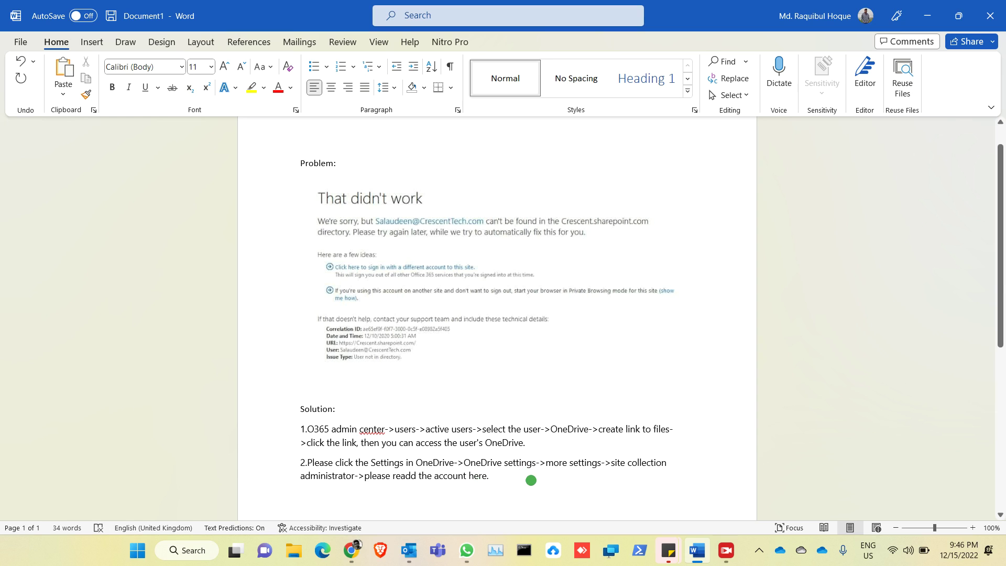
pyautogui.press('alt')
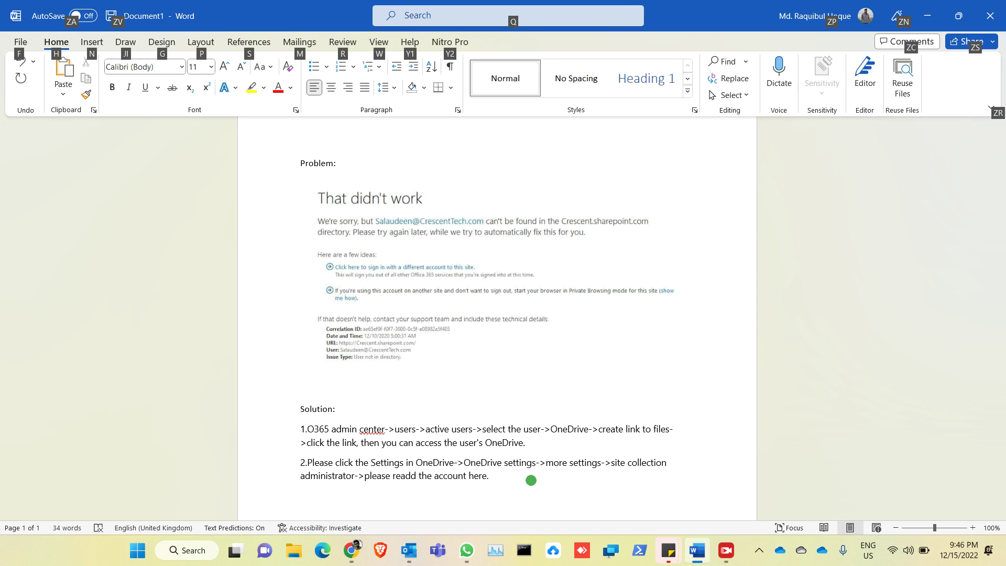